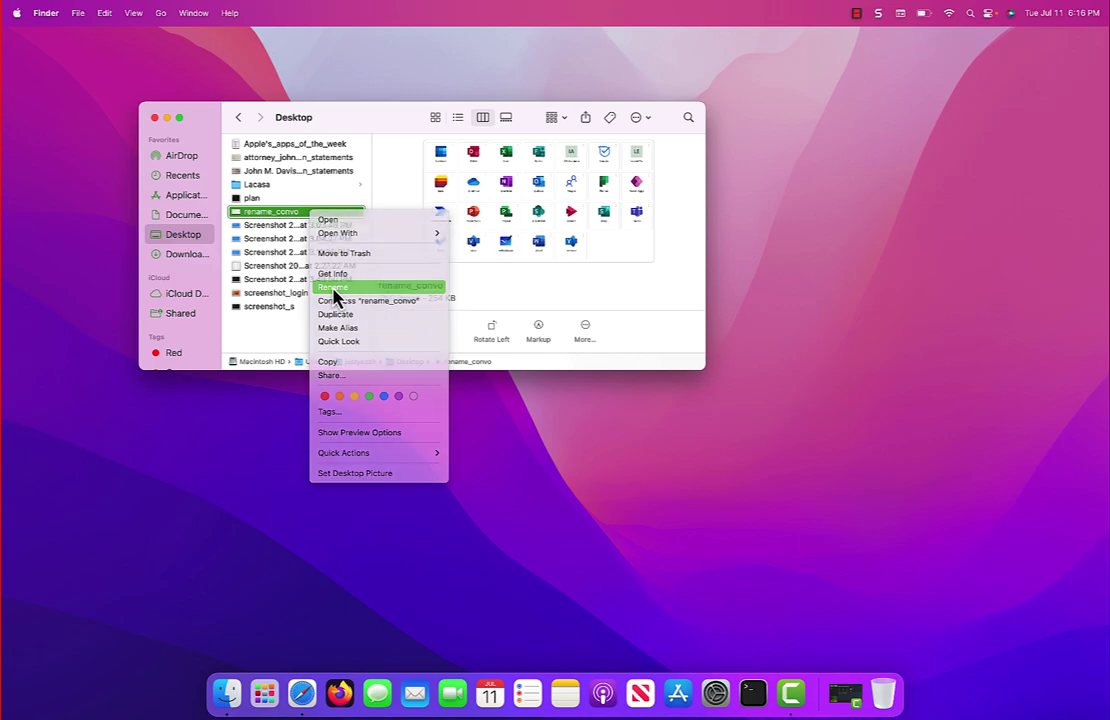
# Step: Replace the rename_convo file name with rename_conventional_way, confirm it, and deselect the file
pyautogui.press('BackSpace')
pyautogui.write('rename_')
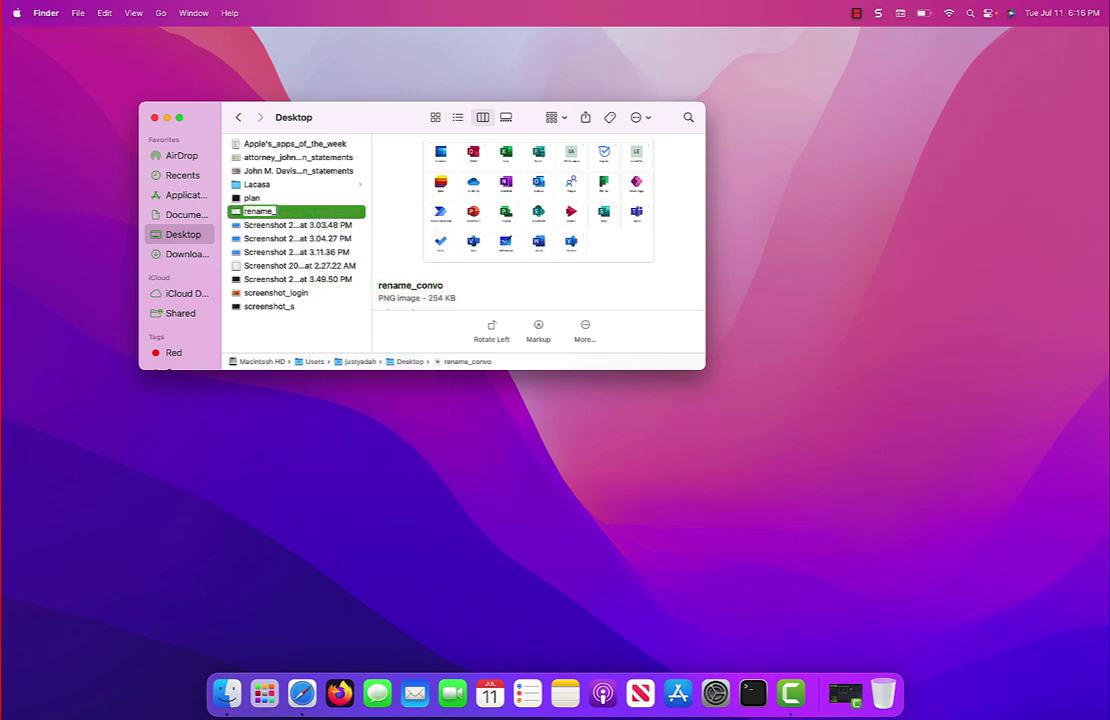
pyautogui.write('conventional_way')
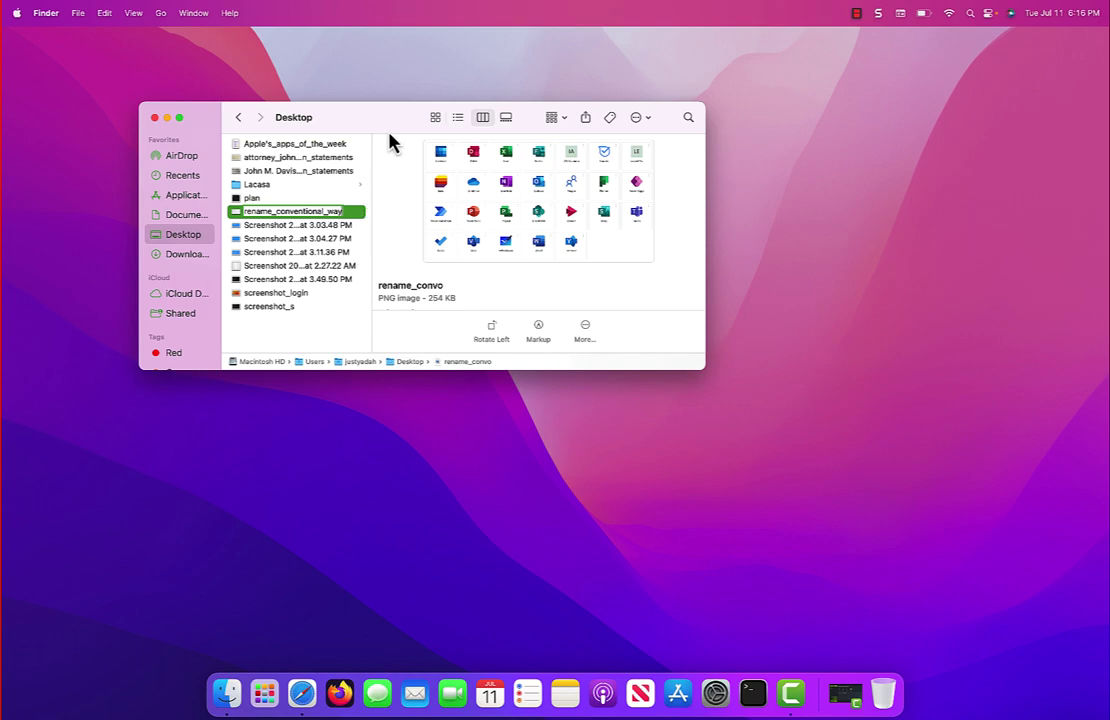
pyautogui.press('Return')
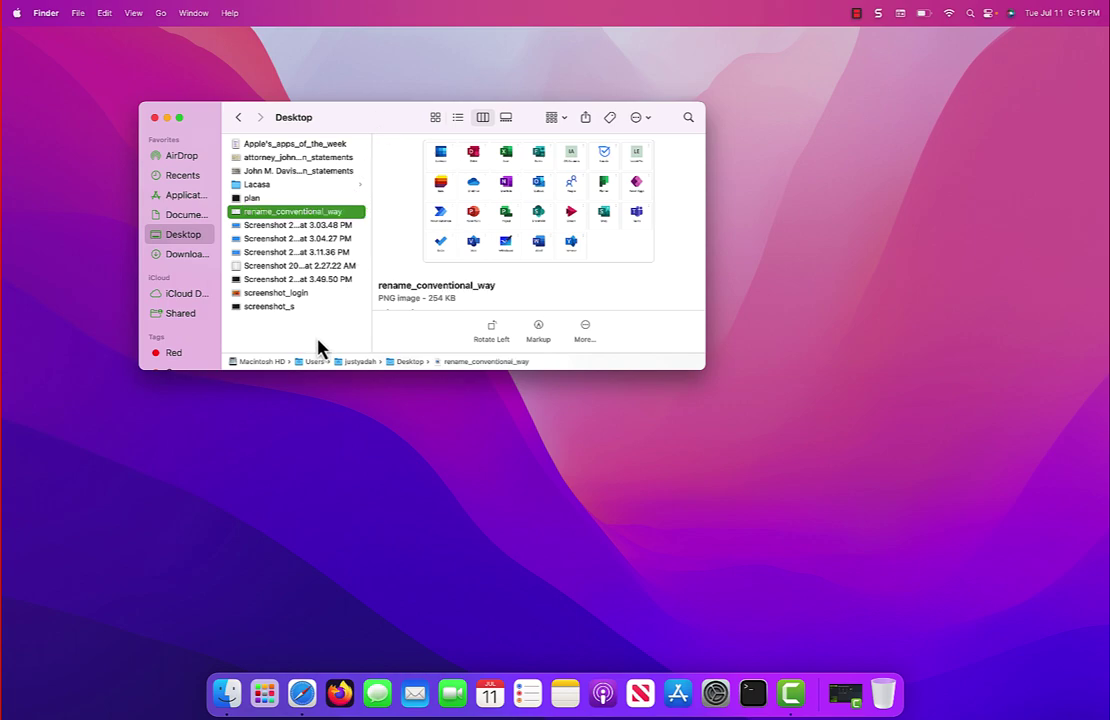
pyautogui.click(322, 346)
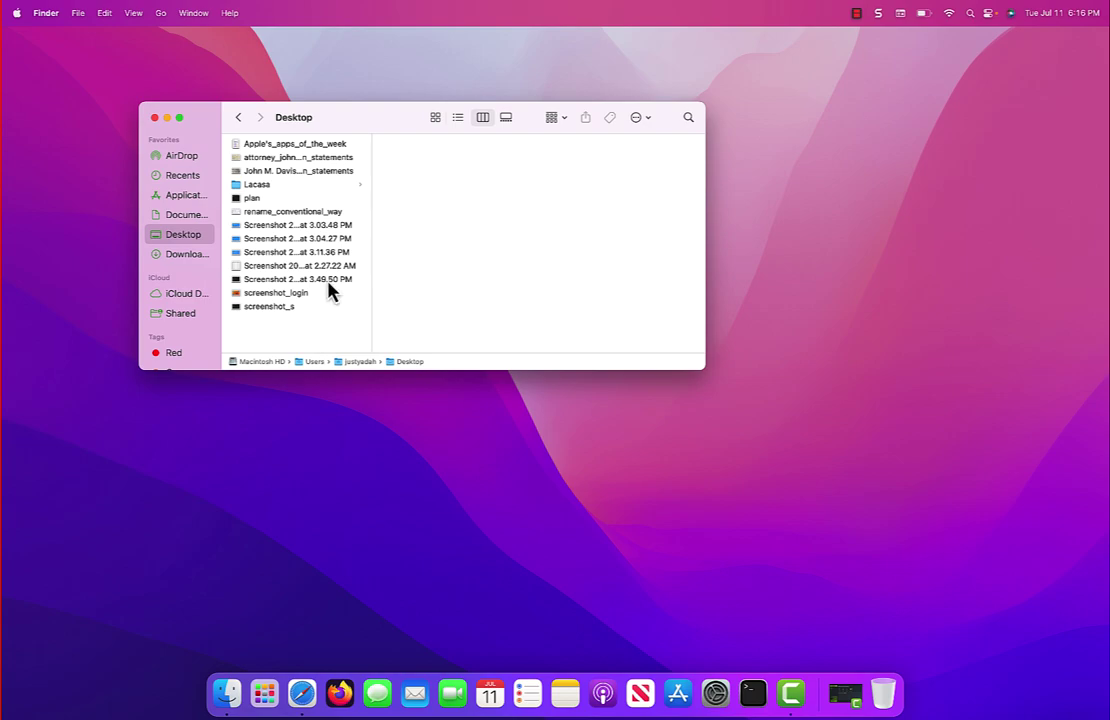
# Step: Change the Desktop image name rename_conventional_way to screenshot_rename and deselect it
pyautogui.click(300, 212)
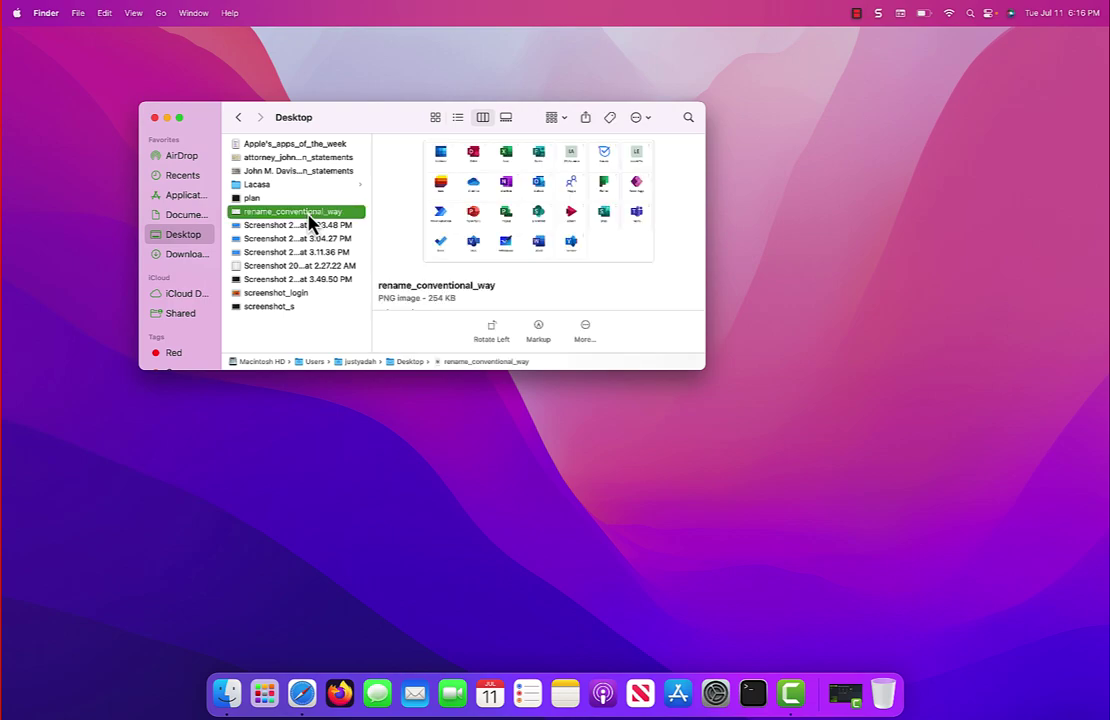
pyautogui.click(308, 211)
pyautogui.press('BackSpace')
pyautogui.write('re')
pyautogui.press('BackSpace')
pyautogui.press('BackSpace')
pyautogui.write('screen')
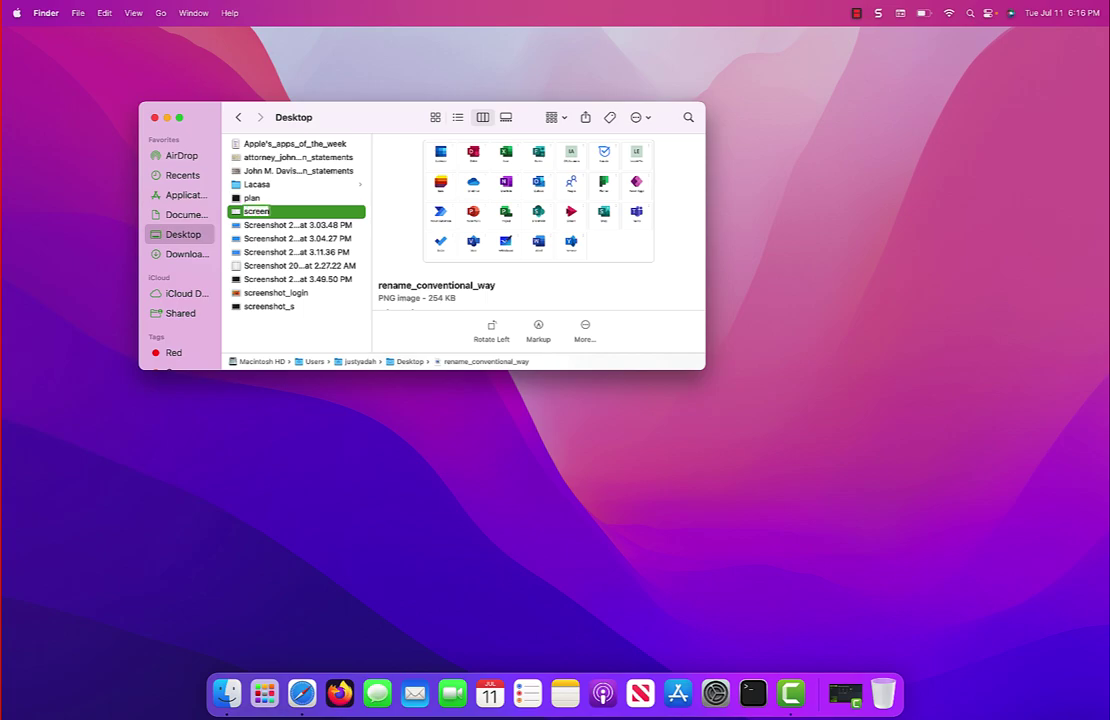
pyautogui.write('shot_rename')
pyautogui.press('Return')
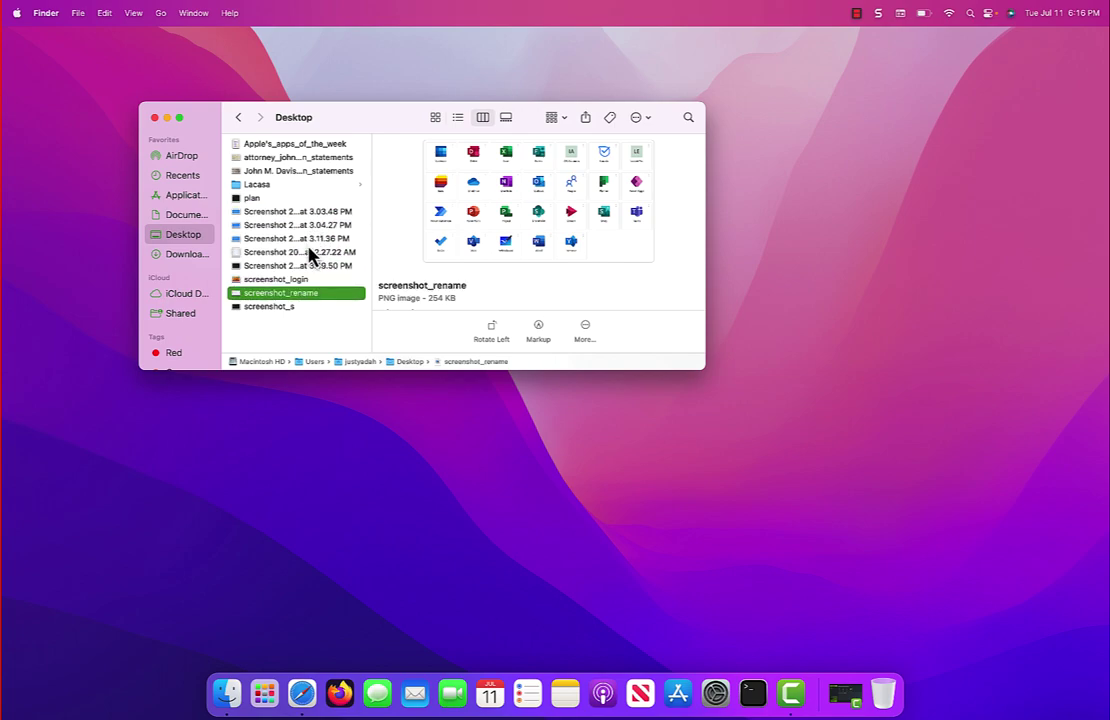
pyautogui.click(304, 338)
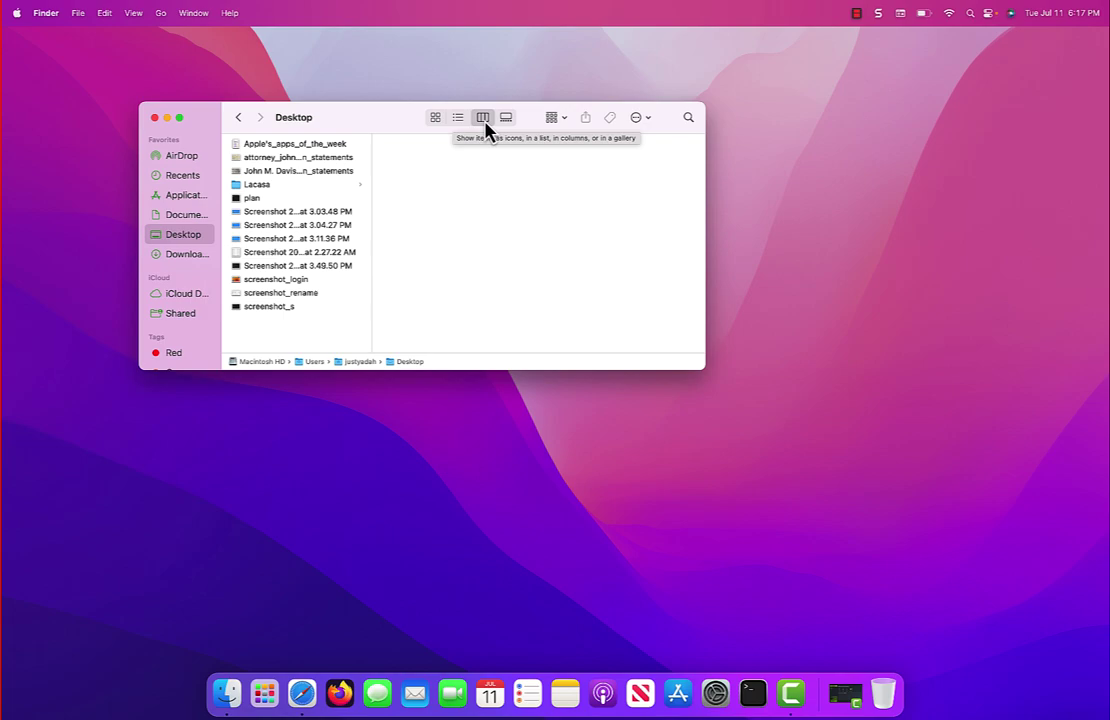
pyautogui.click(435, 118)
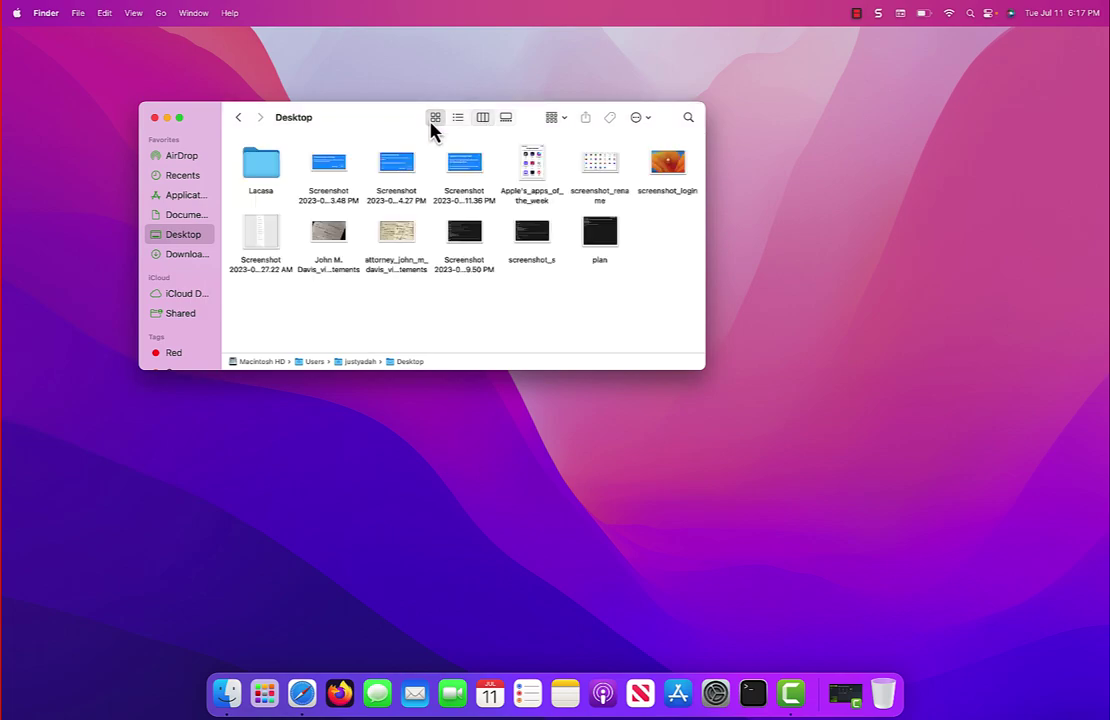
pyautogui.click(458, 118)
pyautogui.click(506, 119)
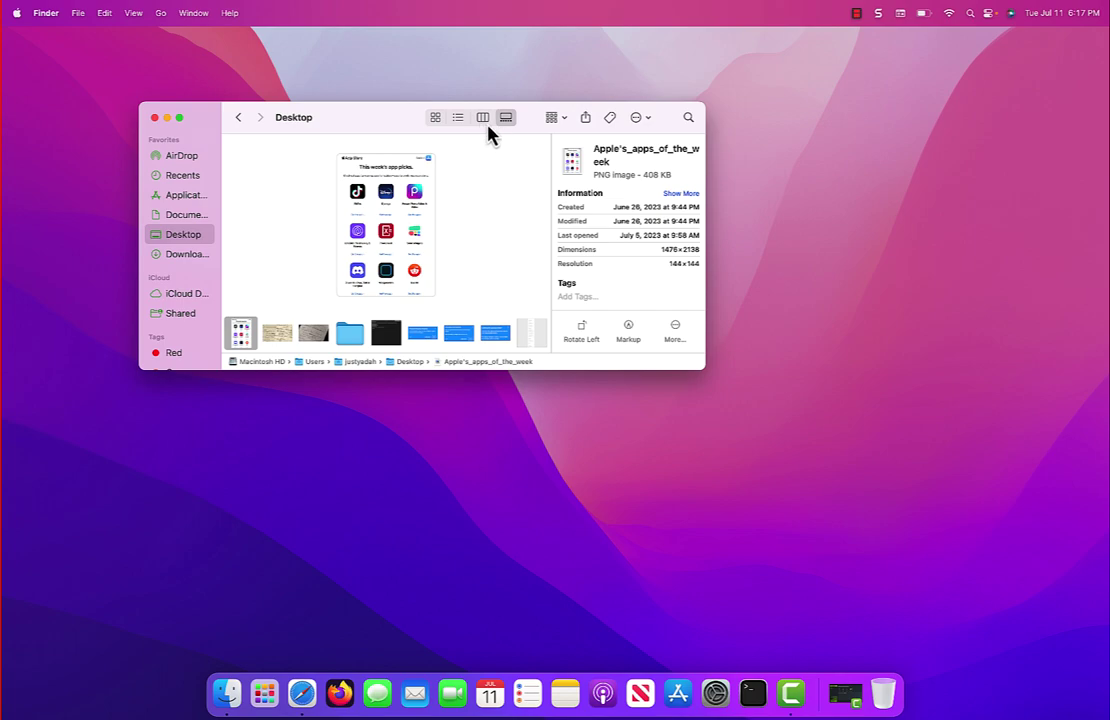
pyautogui.click(483, 120)
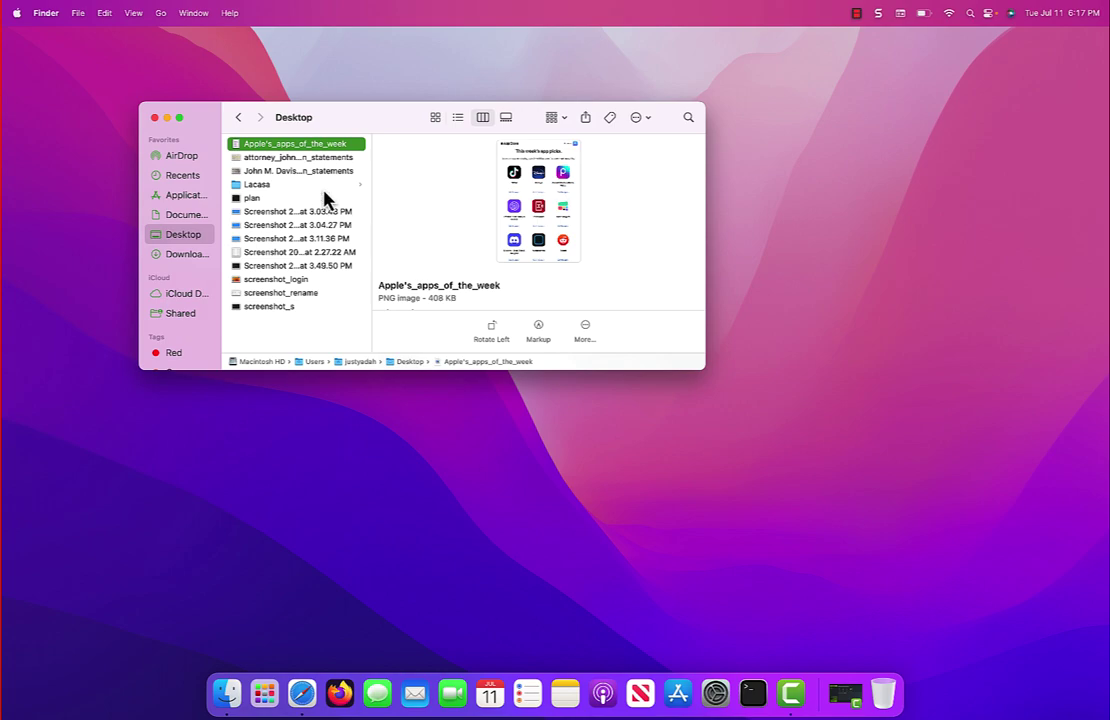
# Step: Preview the handwritten vision statements images, then select Apple's_apps_of_the_week
pyautogui.click(326, 158)
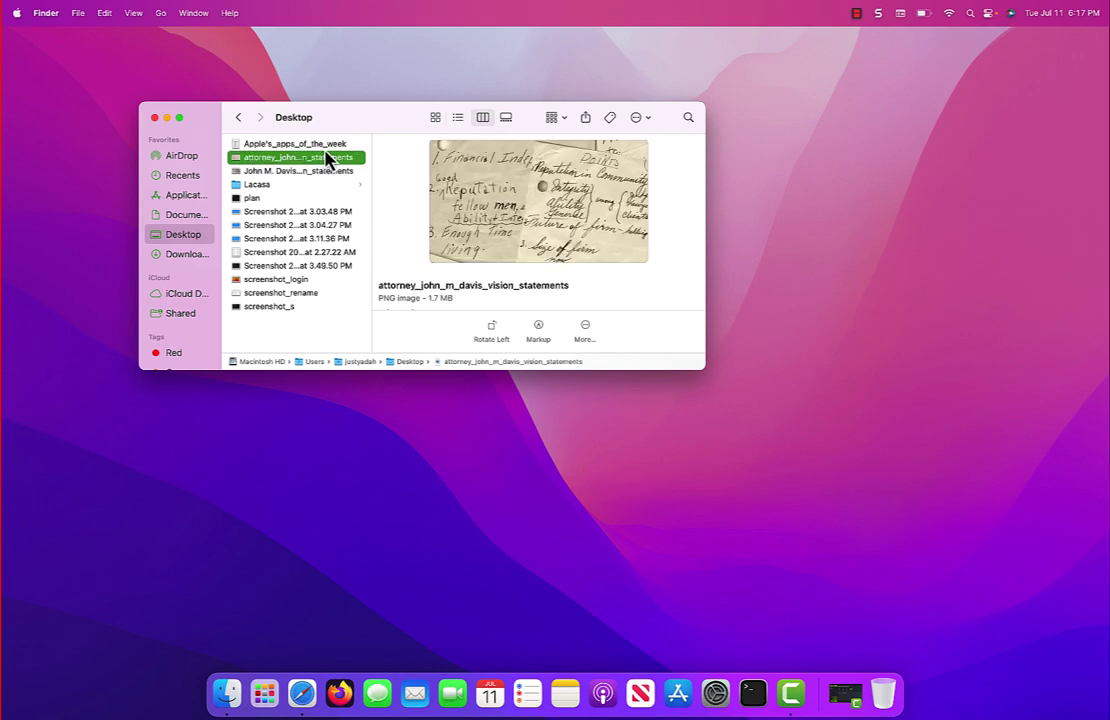
pyautogui.press('Up')
pyautogui.press('Down')
pyautogui.click(330, 178)
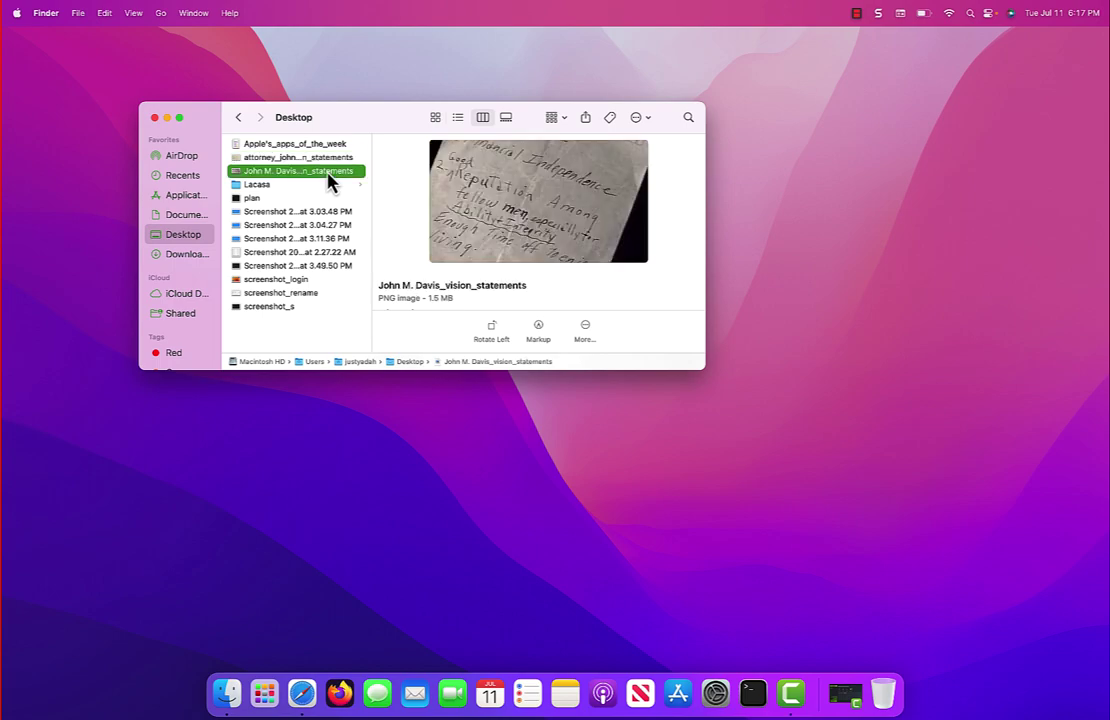
pyautogui.click(325, 146)
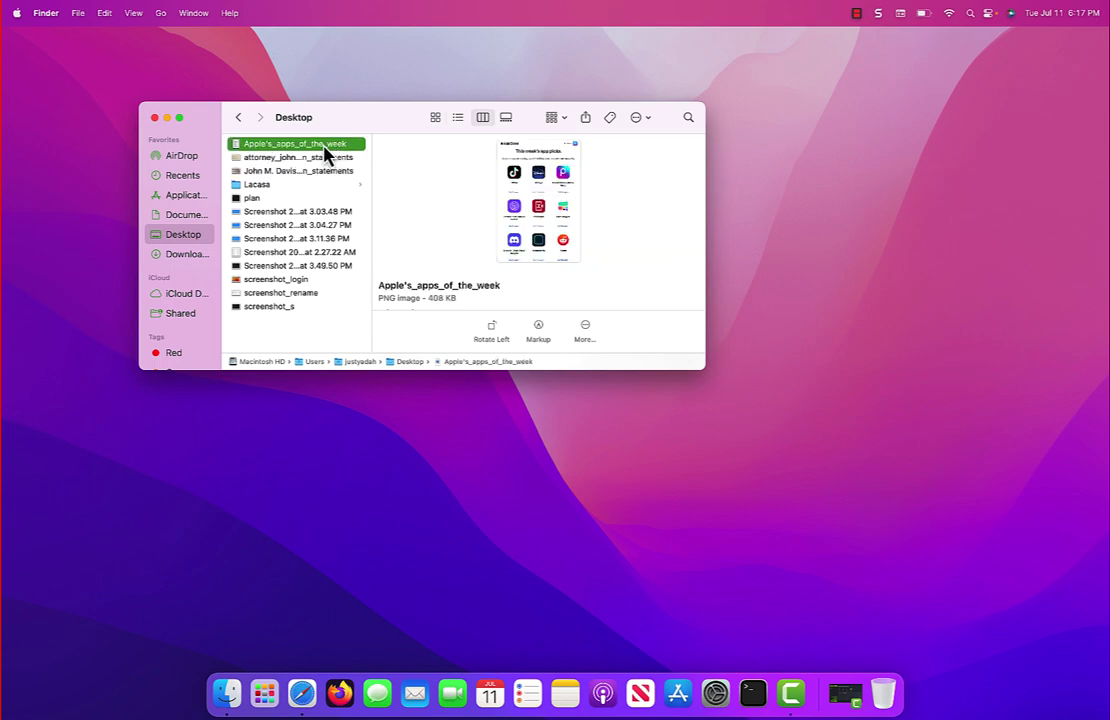
# Step: Retype the name in the preview pane as apple's_apps_of_the_week and confirm
pyautogui.click(468, 287)
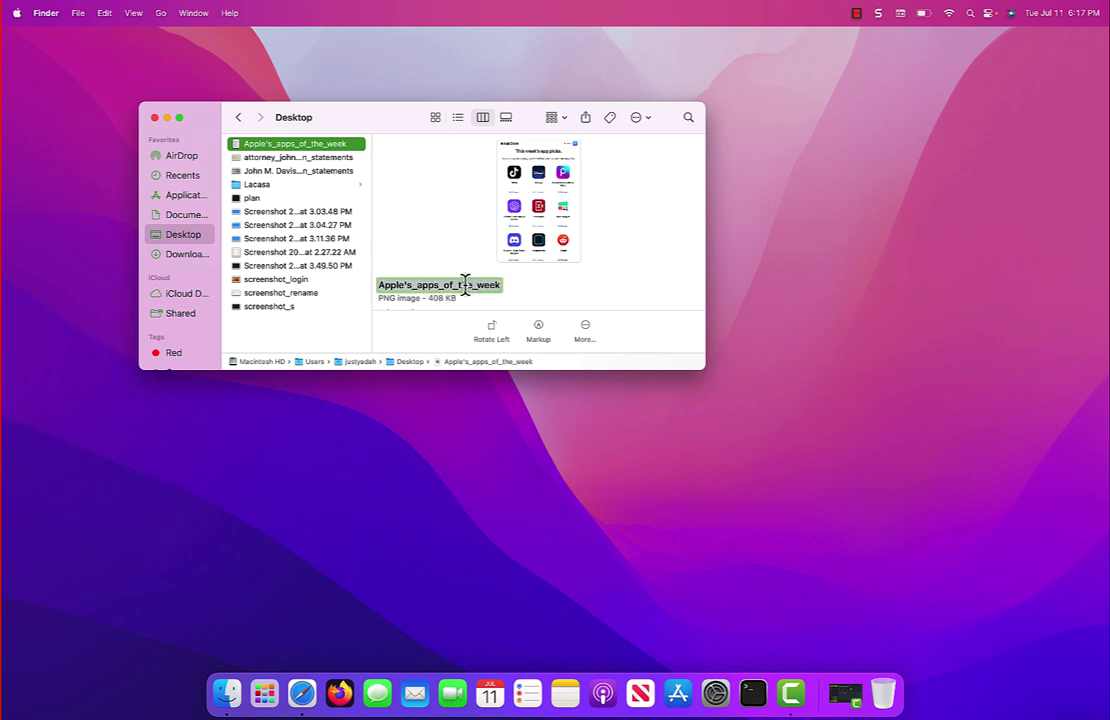
pyautogui.write('apple')
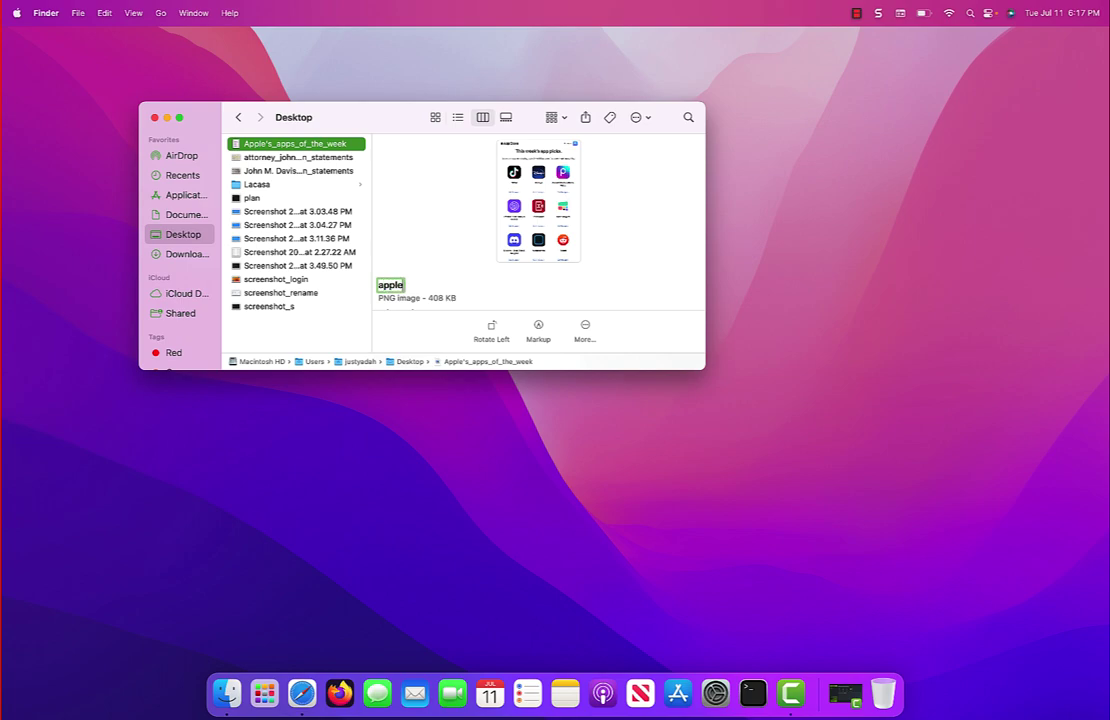
pyautogui.write('_')
pyautogui.press('BackSpace')
pyautogui.write("'s_apps_of_")
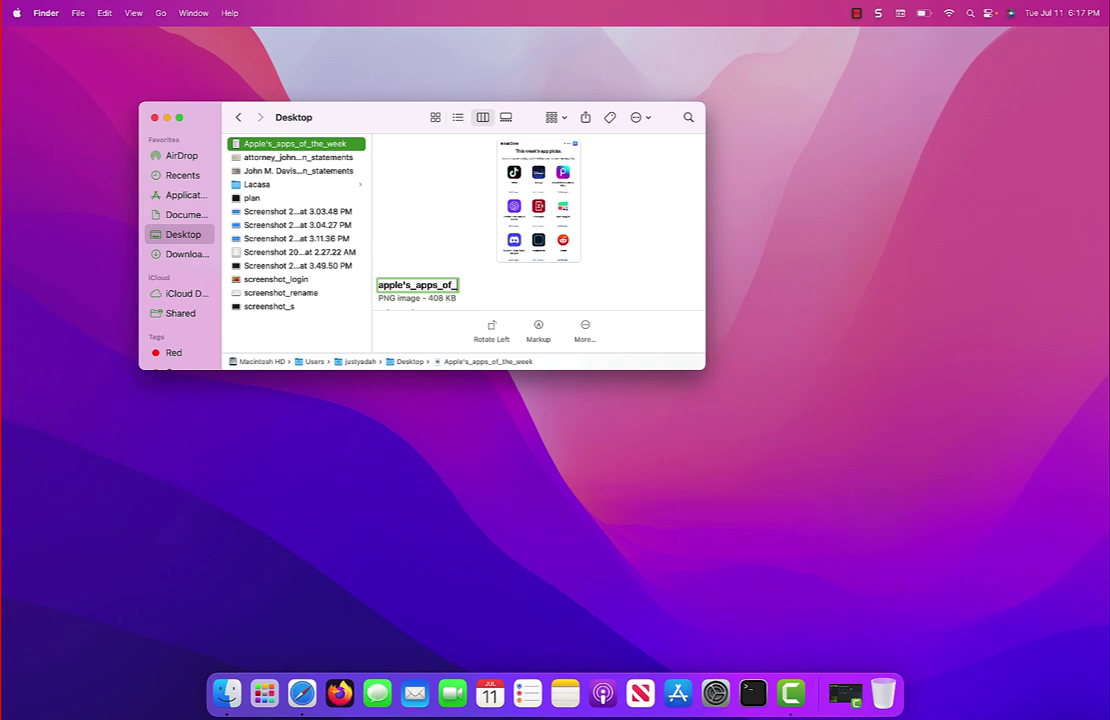
pyautogui.write('the_week')
pyautogui.press('Return')
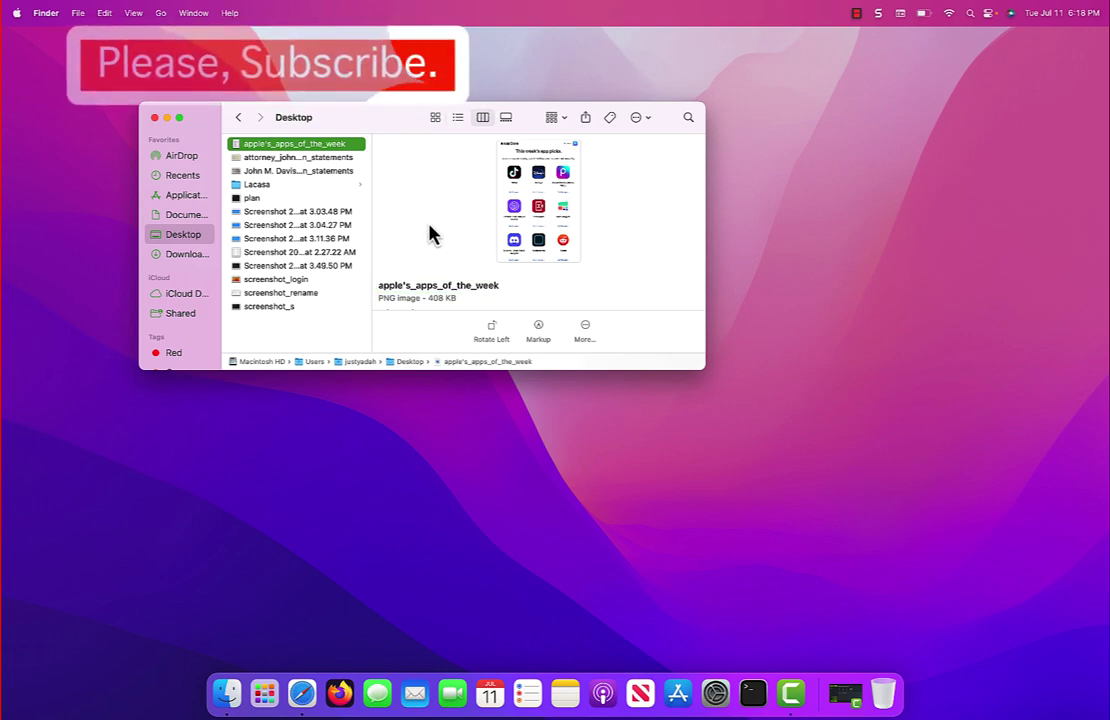
# Step: Rename the second vision statements image to the attorney's name plus _personal_vision_statements
pyautogui.click(318, 171)
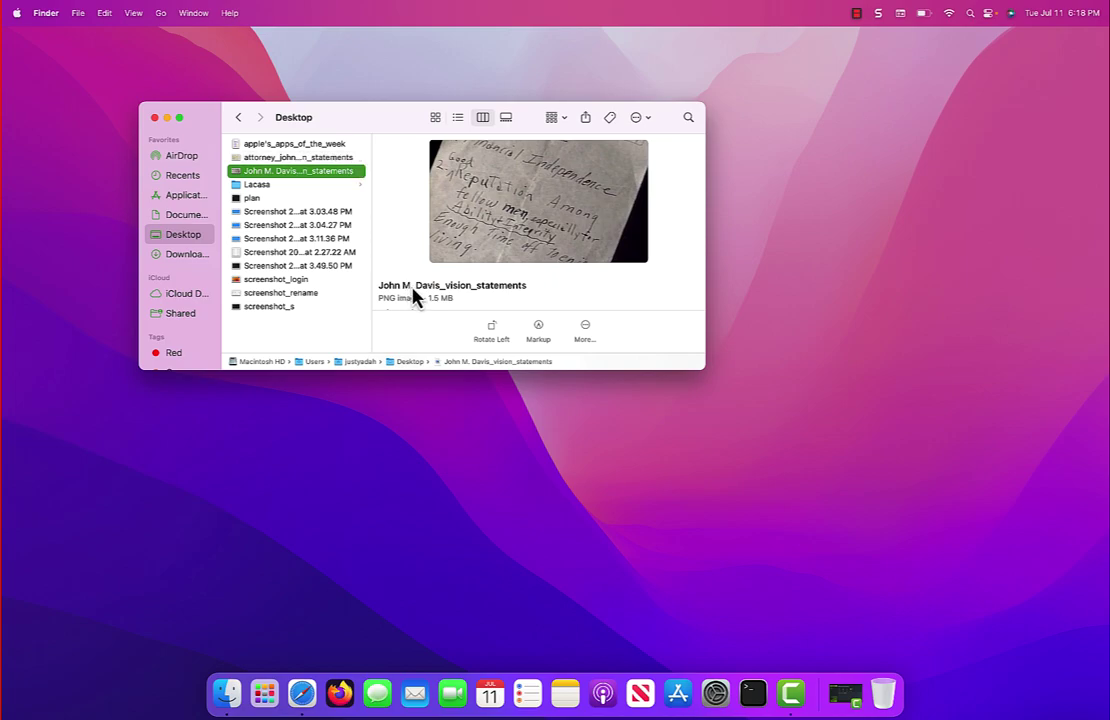
pyautogui.click(460, 287)
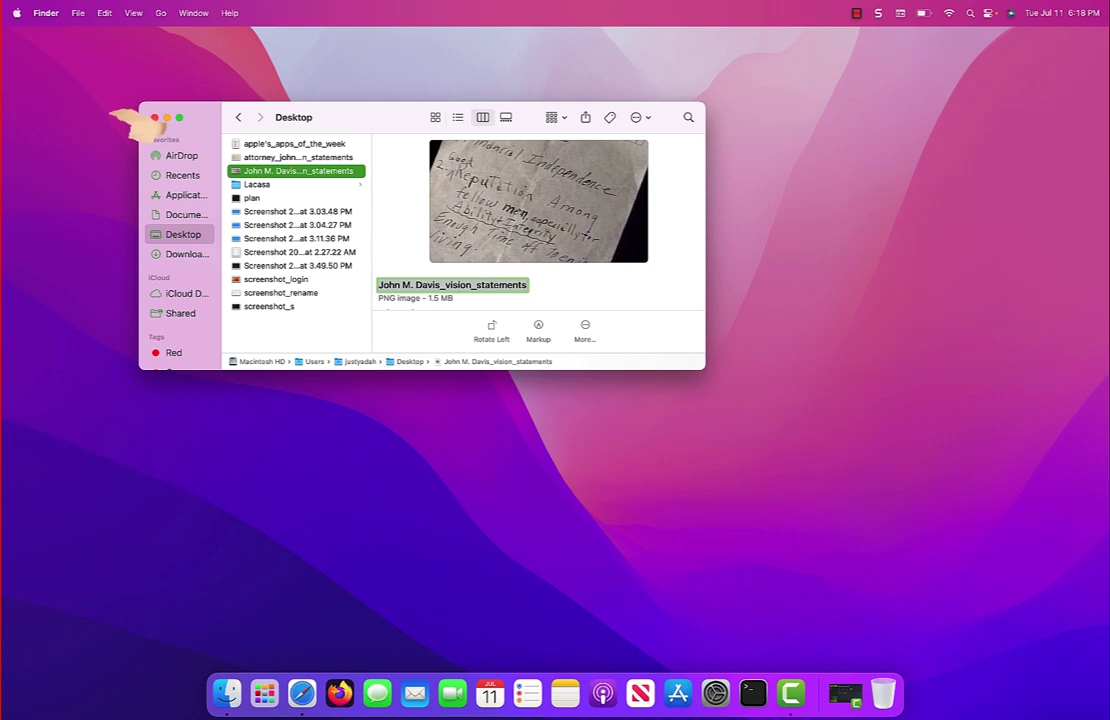
pyautogui.write('re')
pyautogui.press('BackSpace')
pyautogui.press('BackSpace')
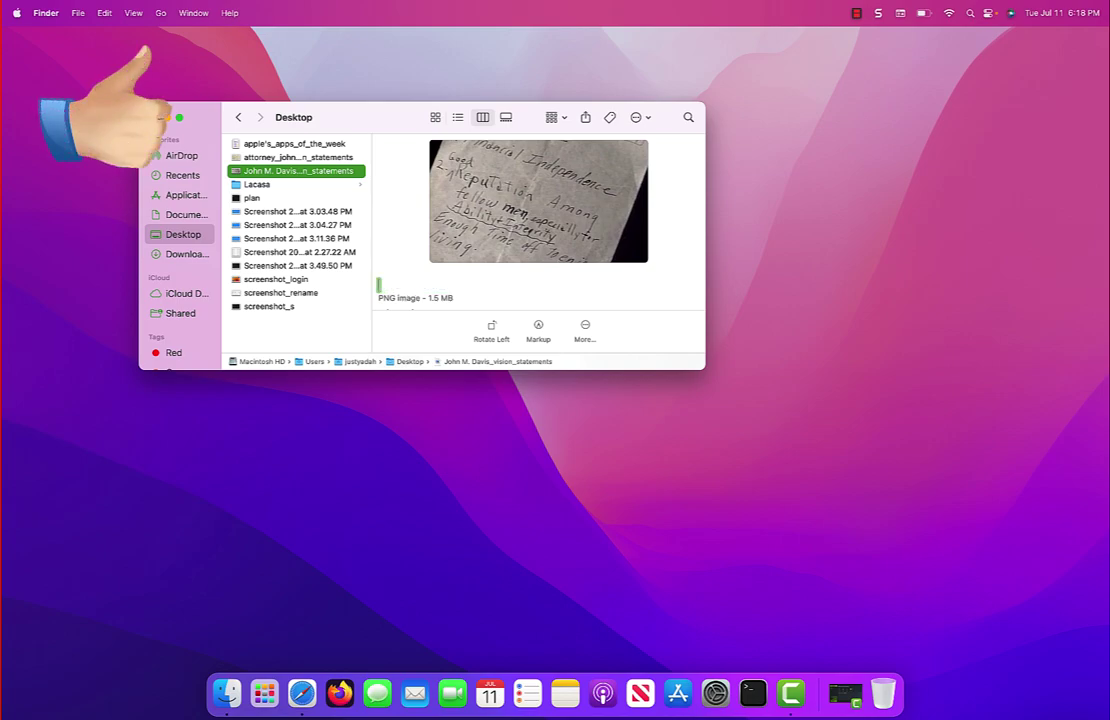
pyautogui.write('attorney')
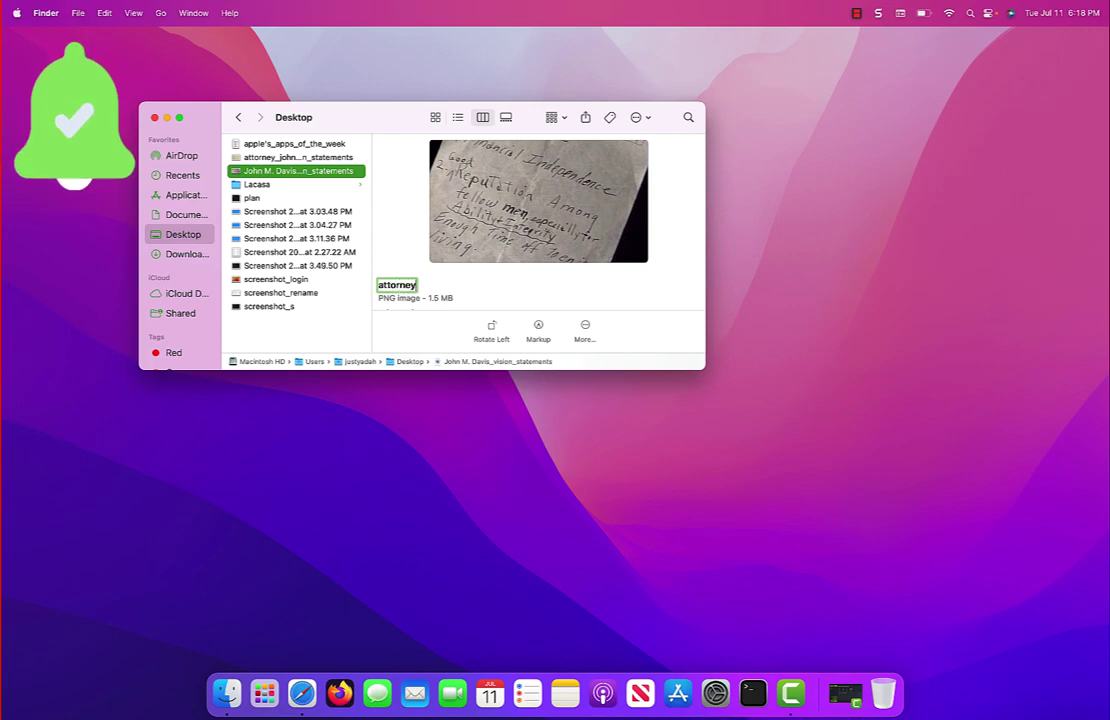
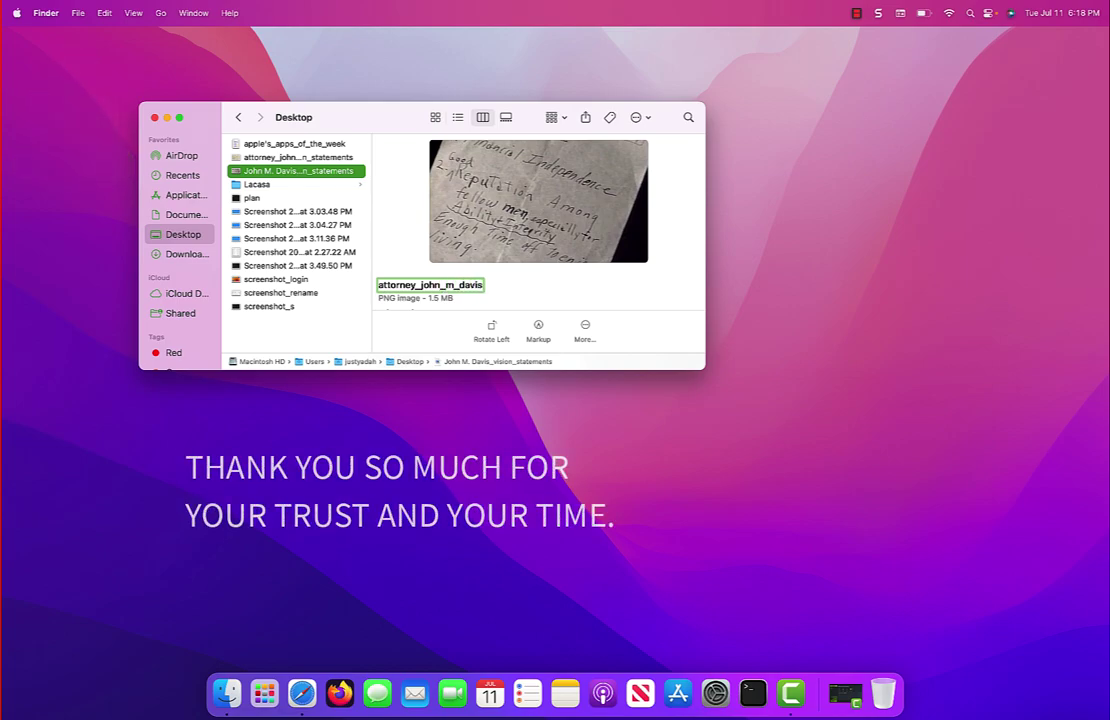
pyautogui.write('pers')
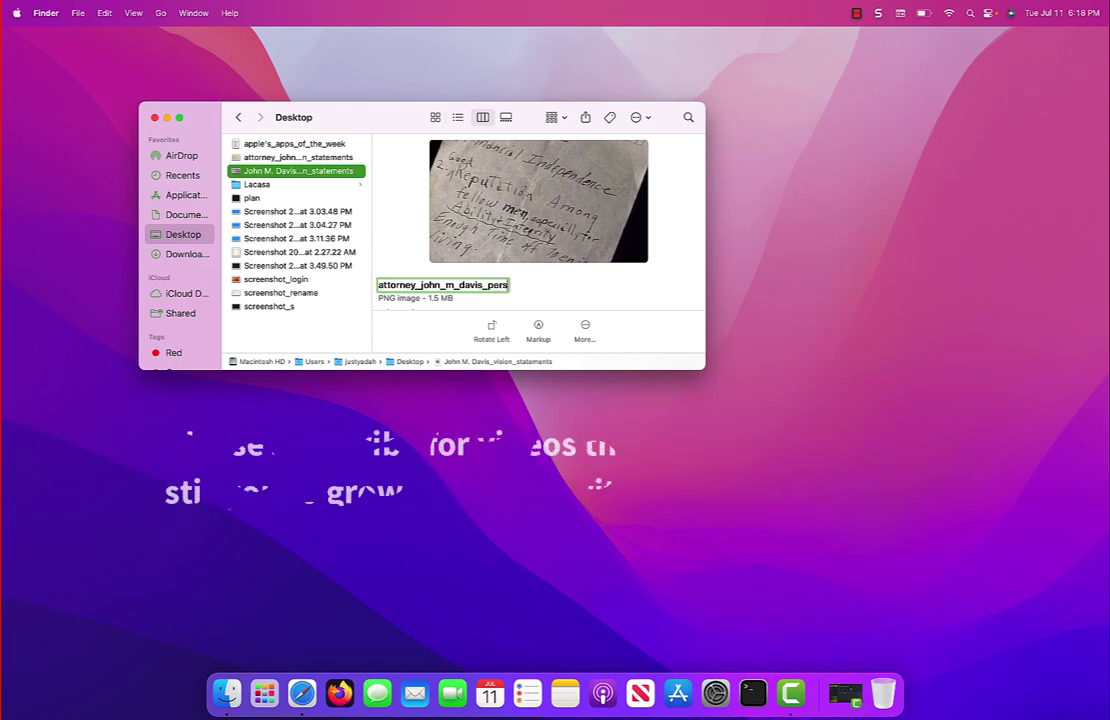
pyautogui.write('onal_')
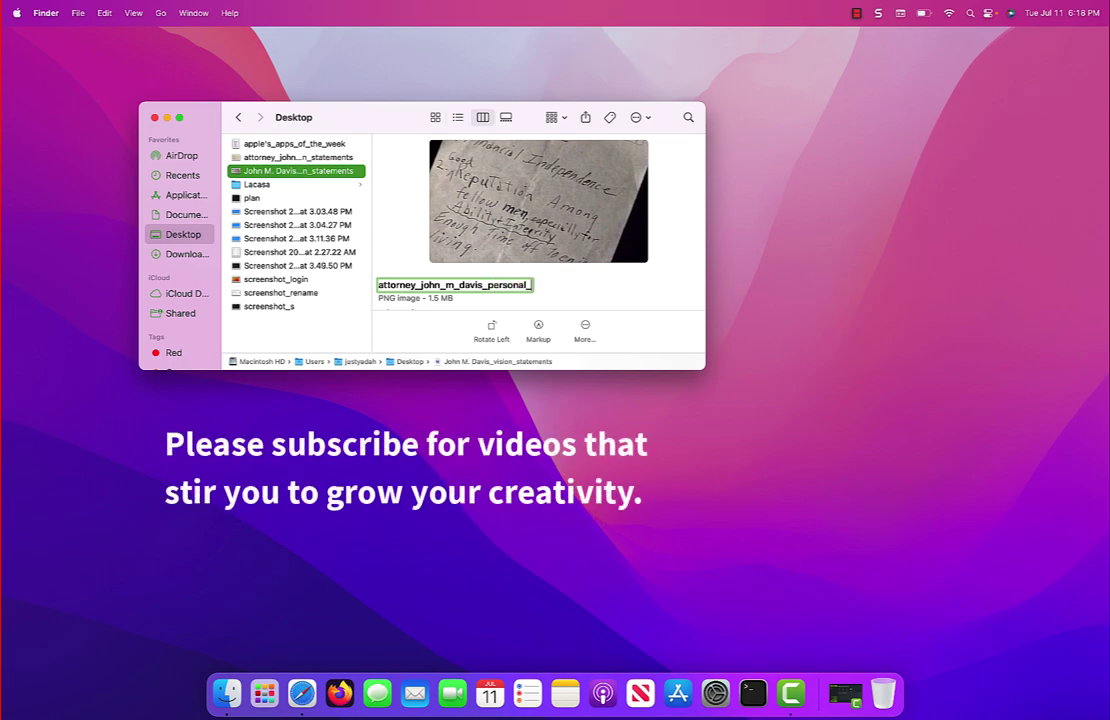
pyautogui.write('vision')
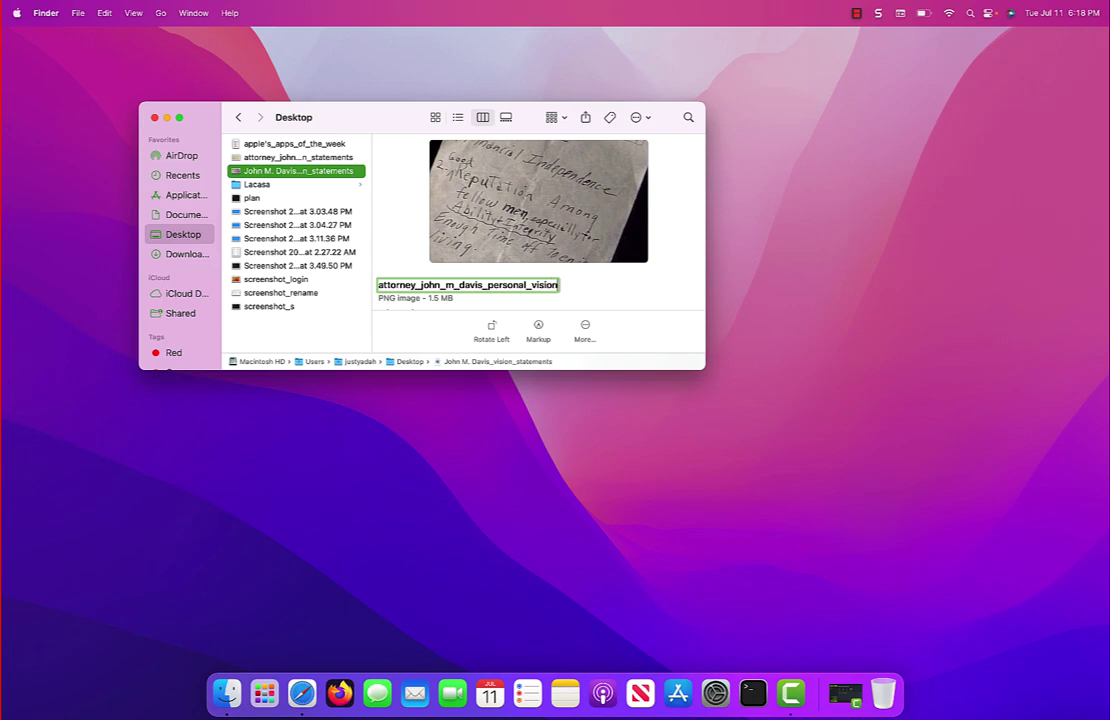
pyautogui.write('_sta')
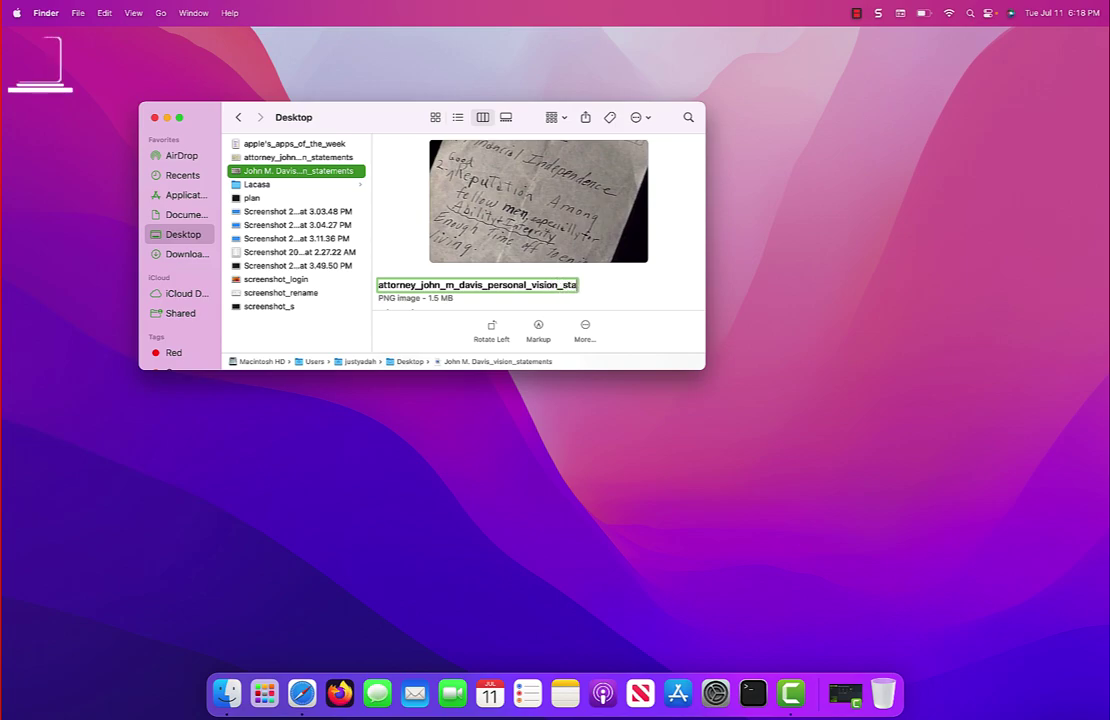
pyautogui.write('tements')
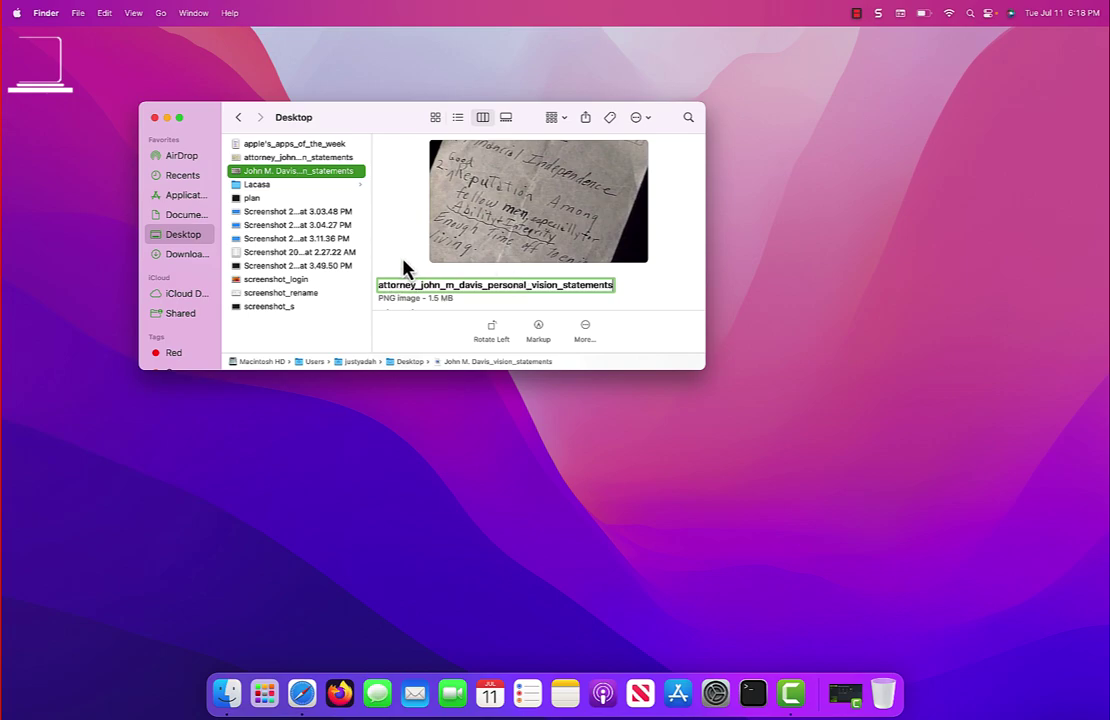
pyautogui.press('Return')
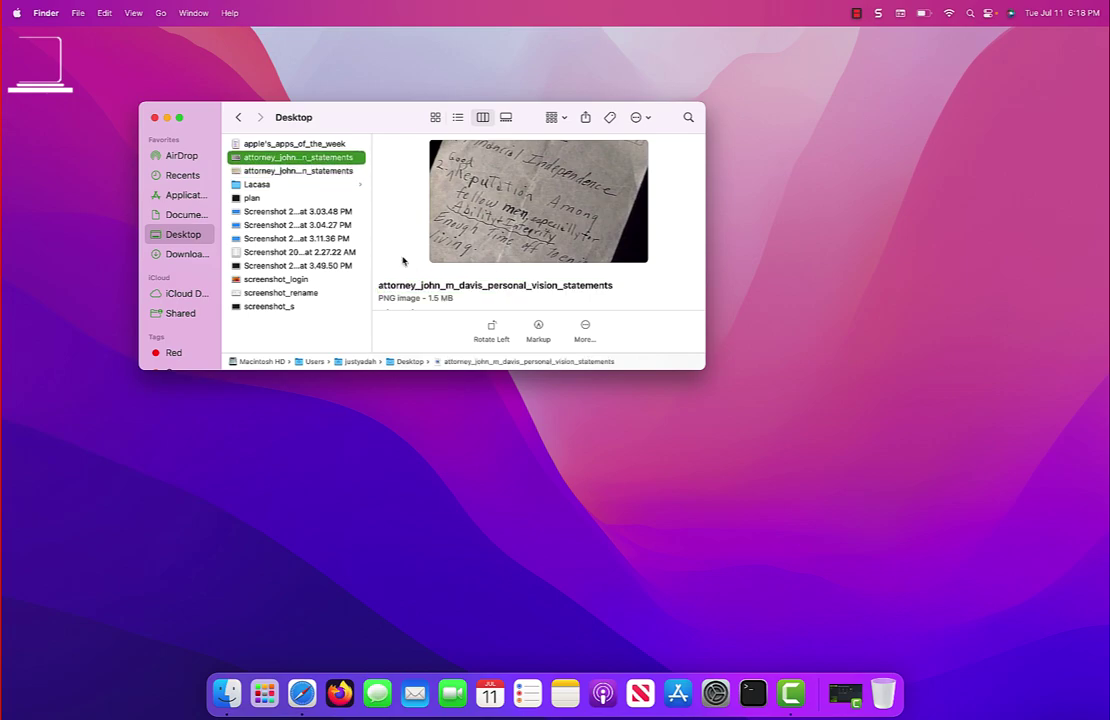